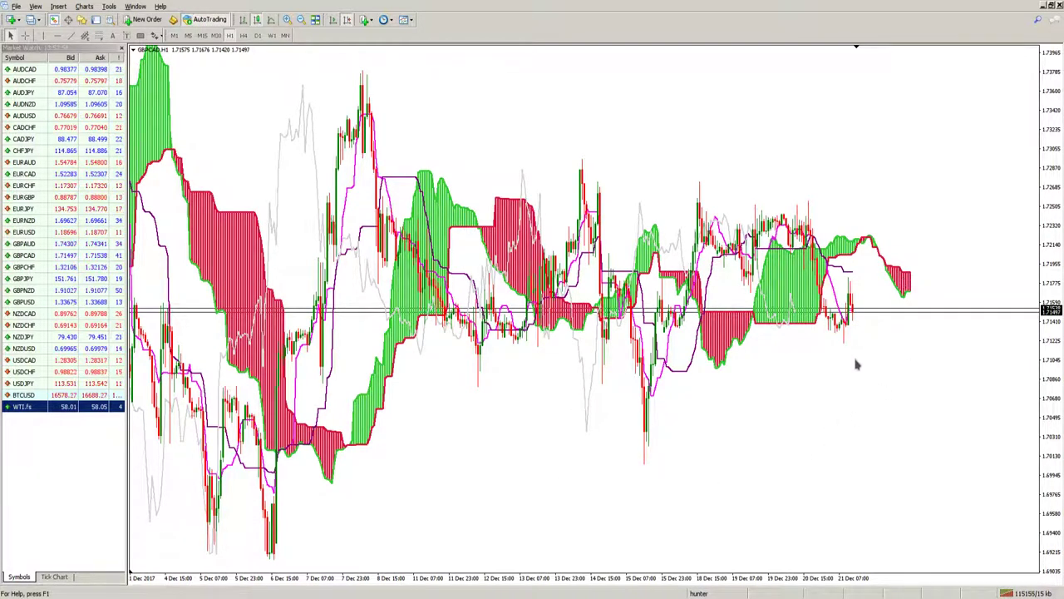
Measure 26 bars back from the magenta and purple line crossover at 01:00 on 21 December to the grey lagging line on GBPCAD.
{"action": "middle_click", "coordinate": [831, 270]}
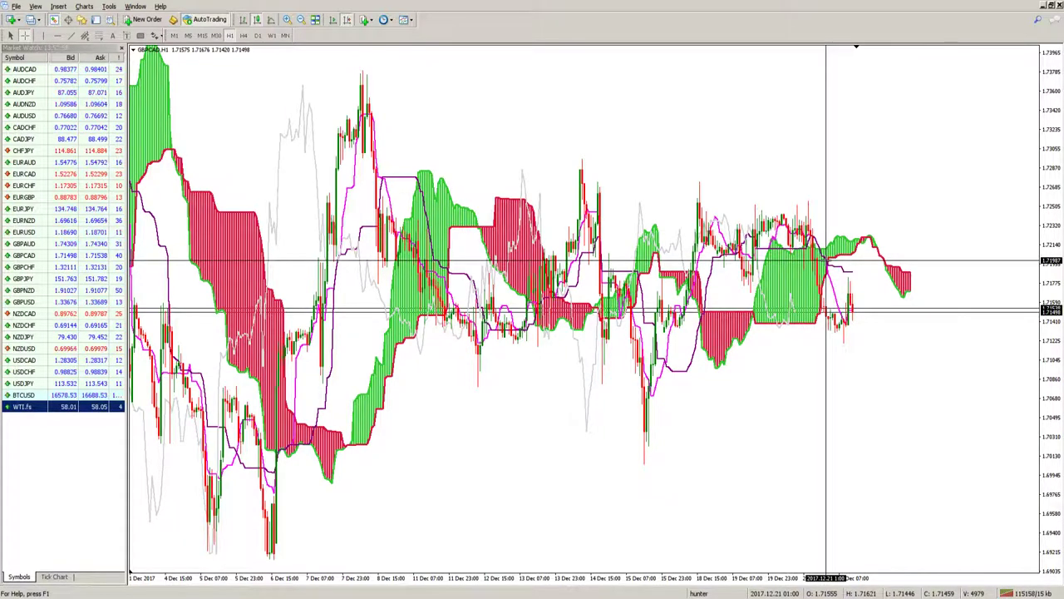
{"action": "left_click_drag", "start_coordinate": [826, 271], "coordinate": [770, 321]}
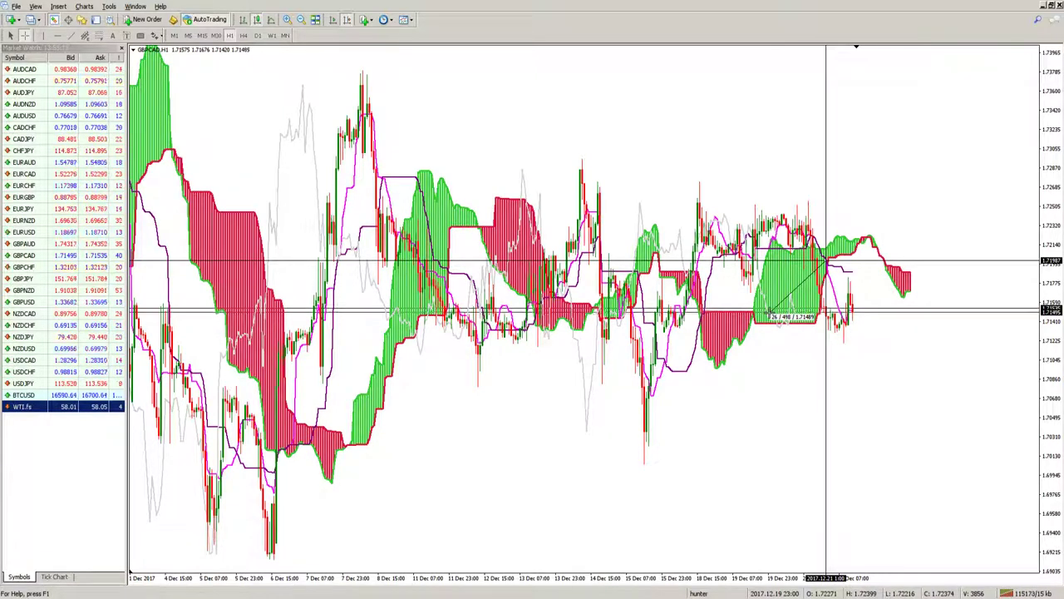
{"action": "left_click_drag", "start_coordinate": [826, 262], "coordinate": [826, 262]}
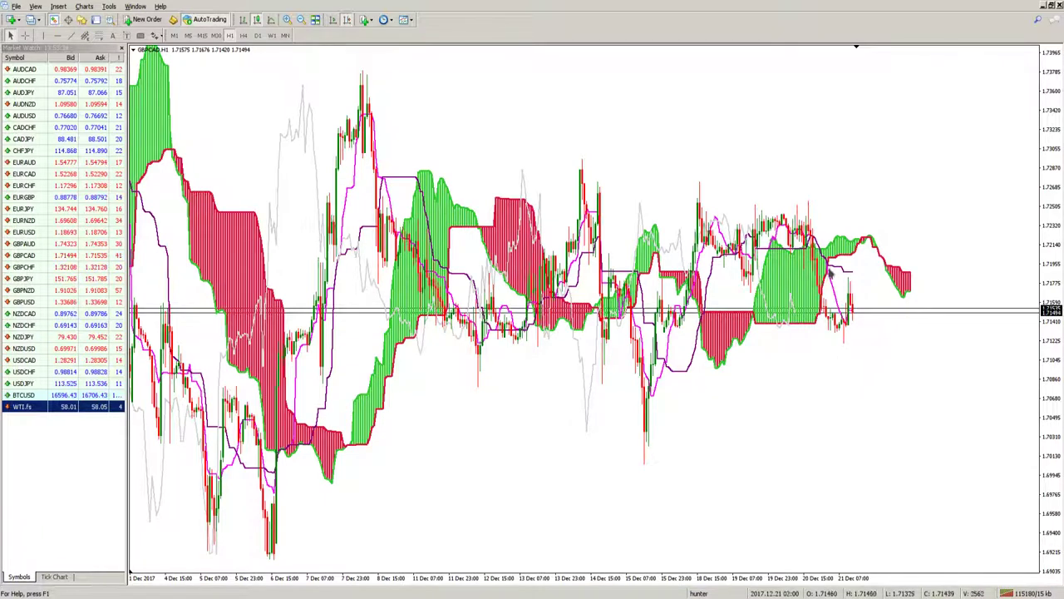
{"action": "middle_click", "coordinate": [829, 271]}
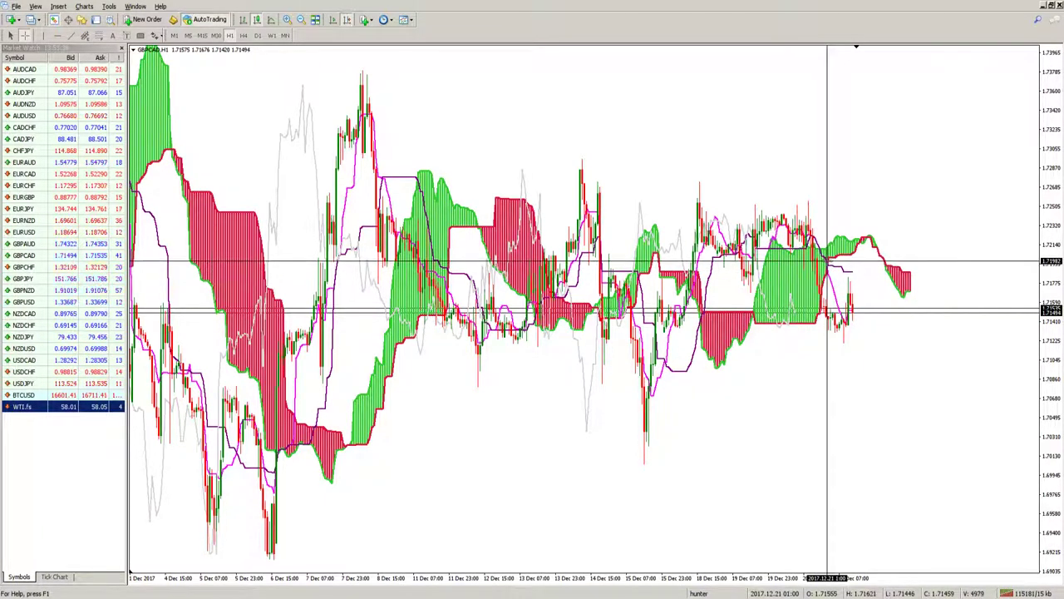
{"action": "left_click", "coordinate": [829, 323]}
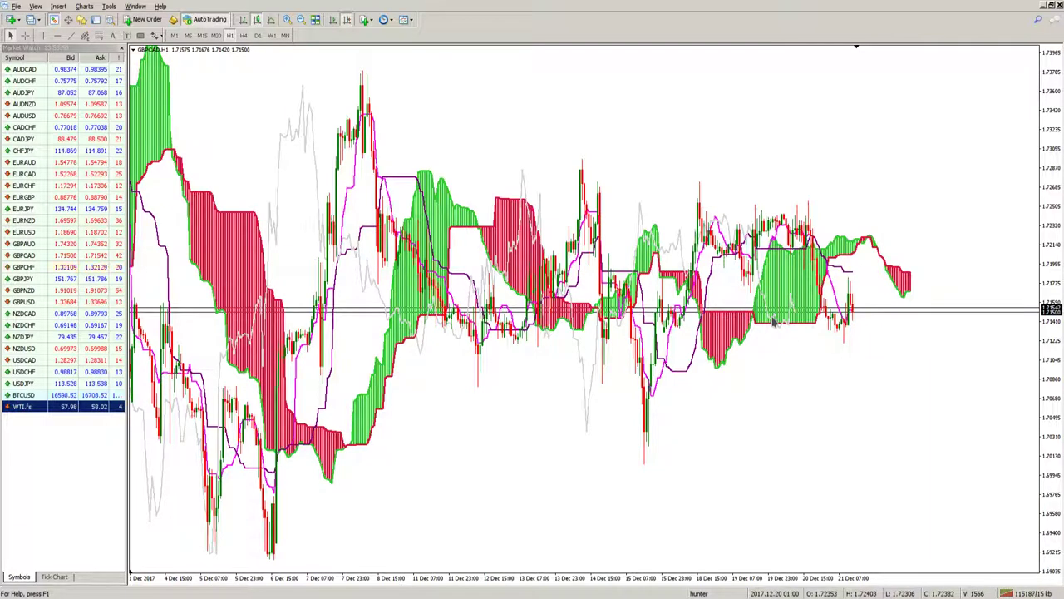
Inspect the GBPCAD candles below the cloud from around 05:00 on 21 December with the crosshair.
{"action": "middle_click", "coordinate": [836, 327]}
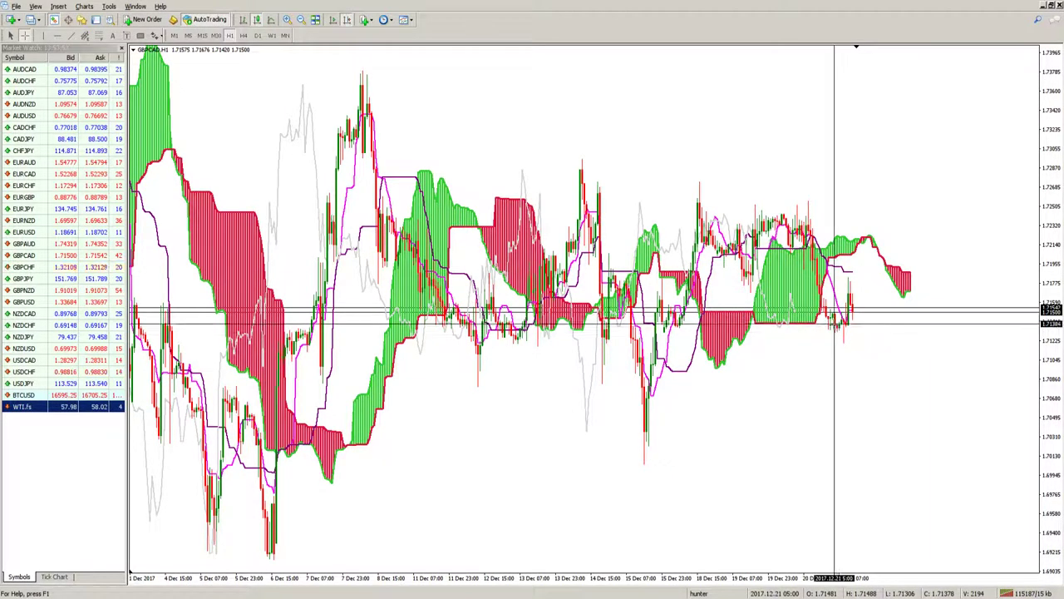
{"action": "middle_click", "coordinate": [836, 325]}
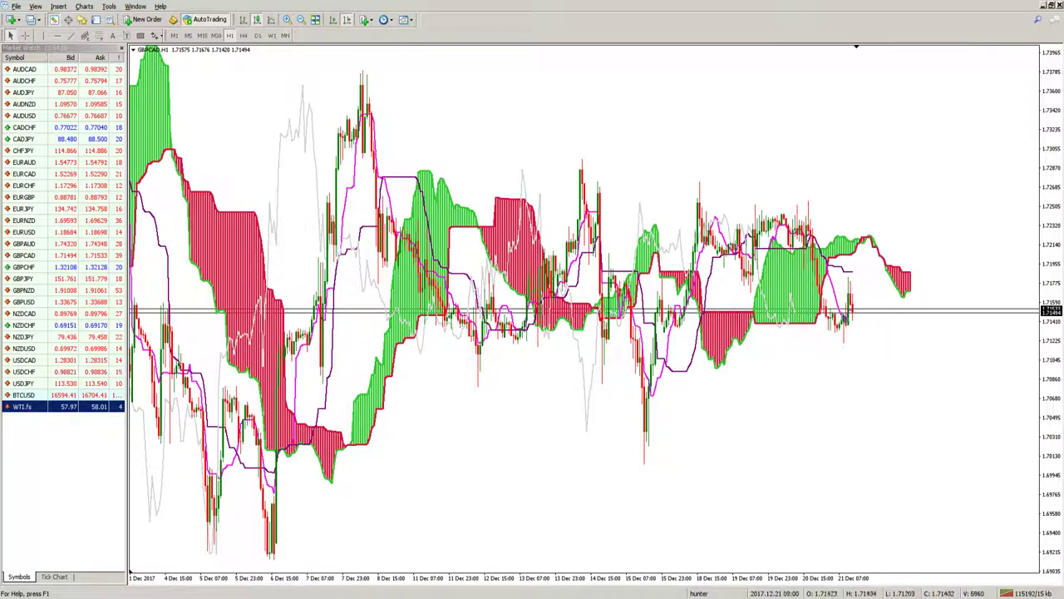
{"action": "middle_click", "coordinate": [855, 316]}
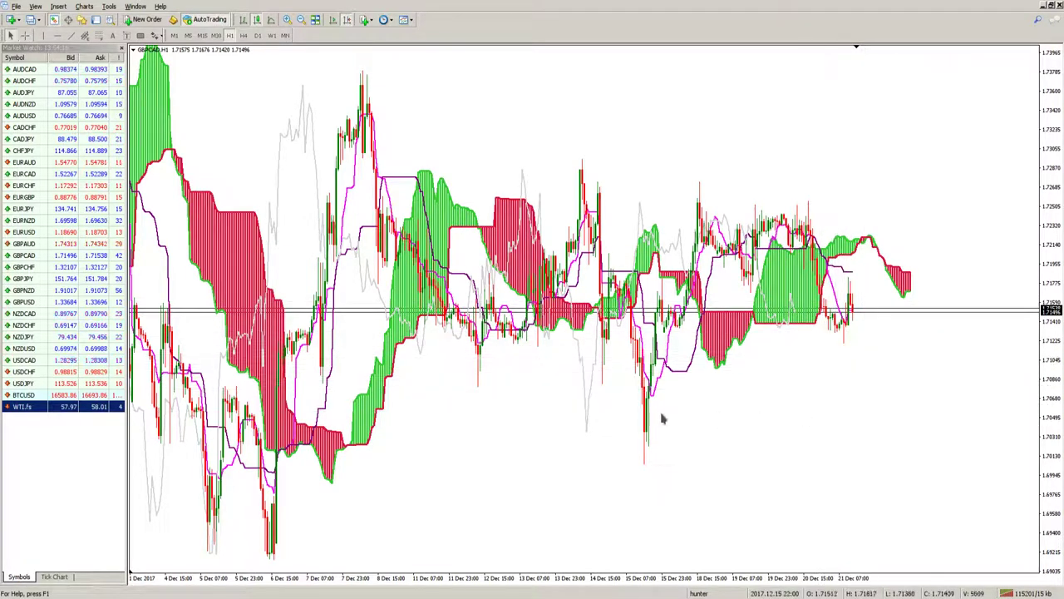
Load the GBPJPY chart and measure back from the magenta line beside the latest 21 December candles with the crosshair.
{"action": "left_click_drag", "start_coordinate": [20, 278], "coordinate": [418, 349]}
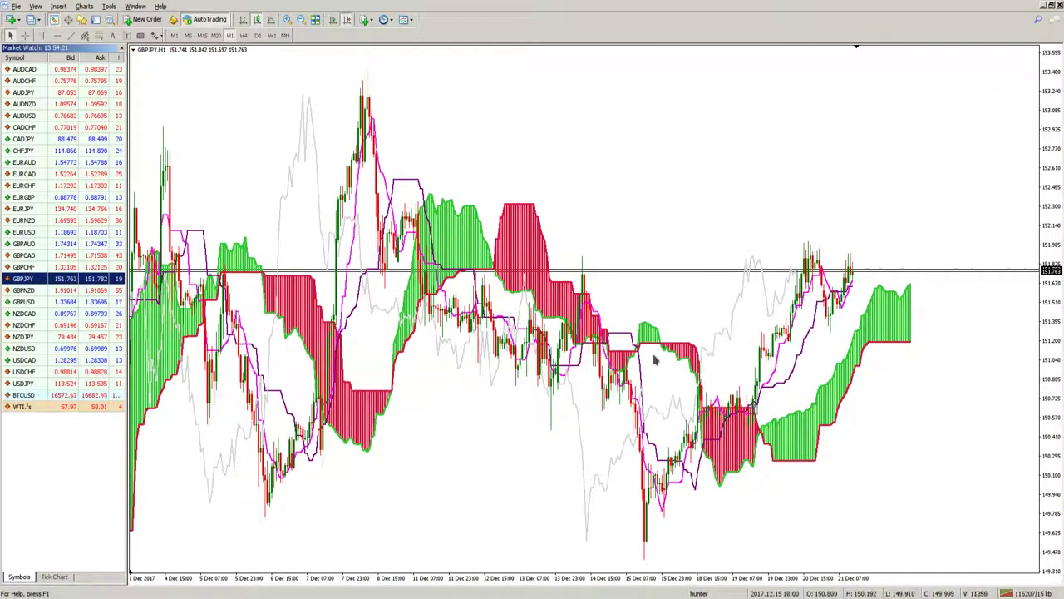
{"action": "middle_click", "coordinate": [817, 345]}
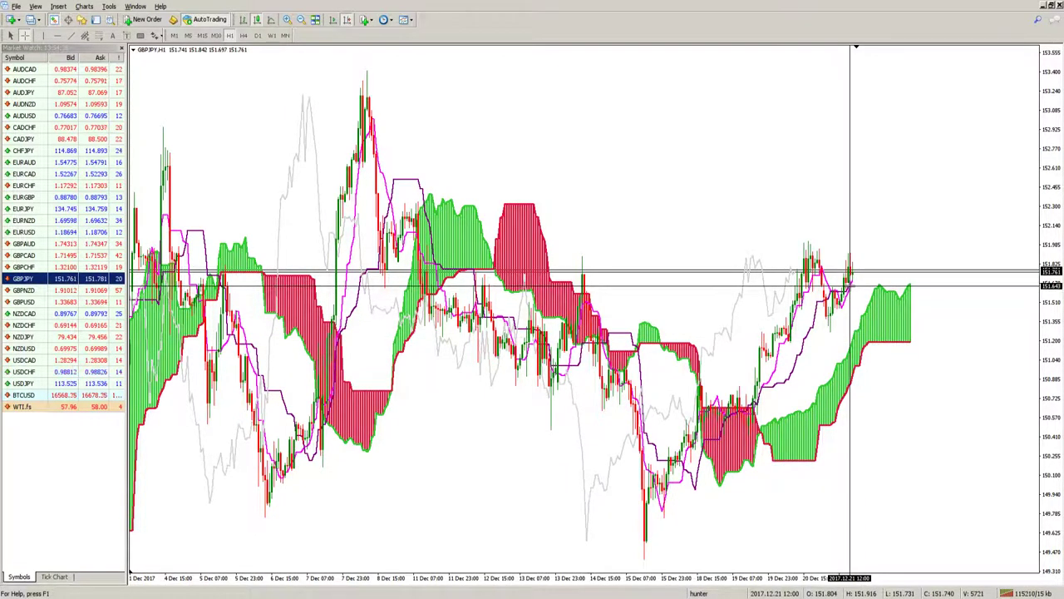
{"action": "middle_click", "coordinate": [850, 285]}
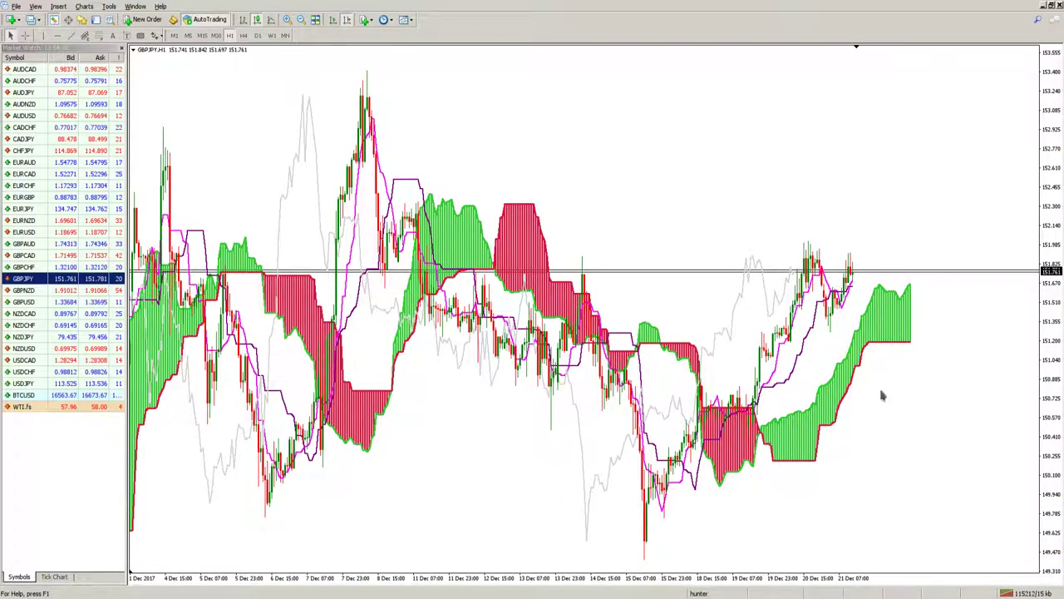
{"action": "middle_click", "coordinate": [850, 285]}
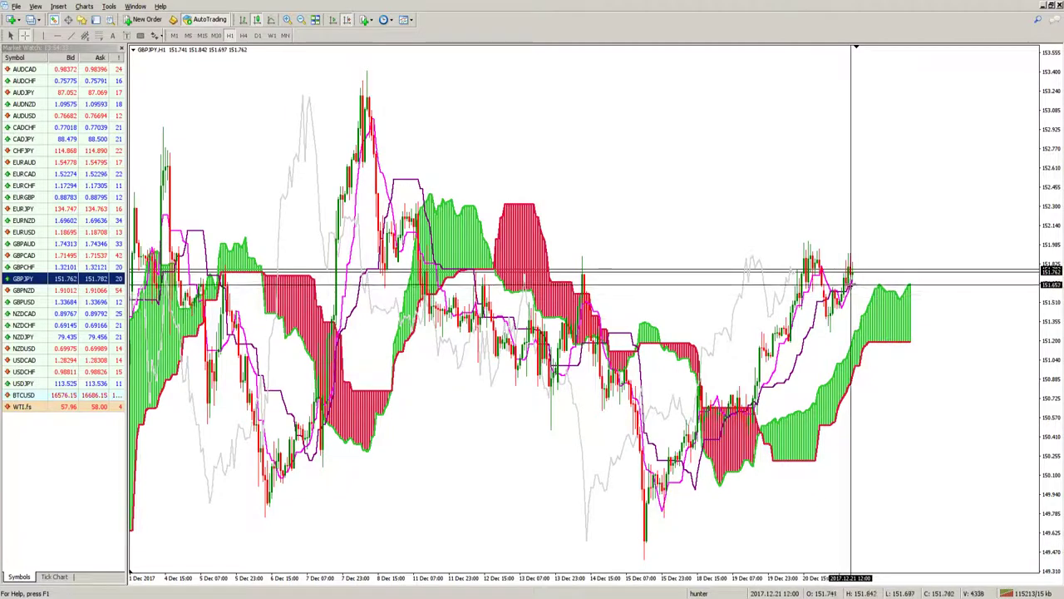
{"action": "left_click_drag", "start_coordinate": [850, 285], "coordinate": [806, 294]}
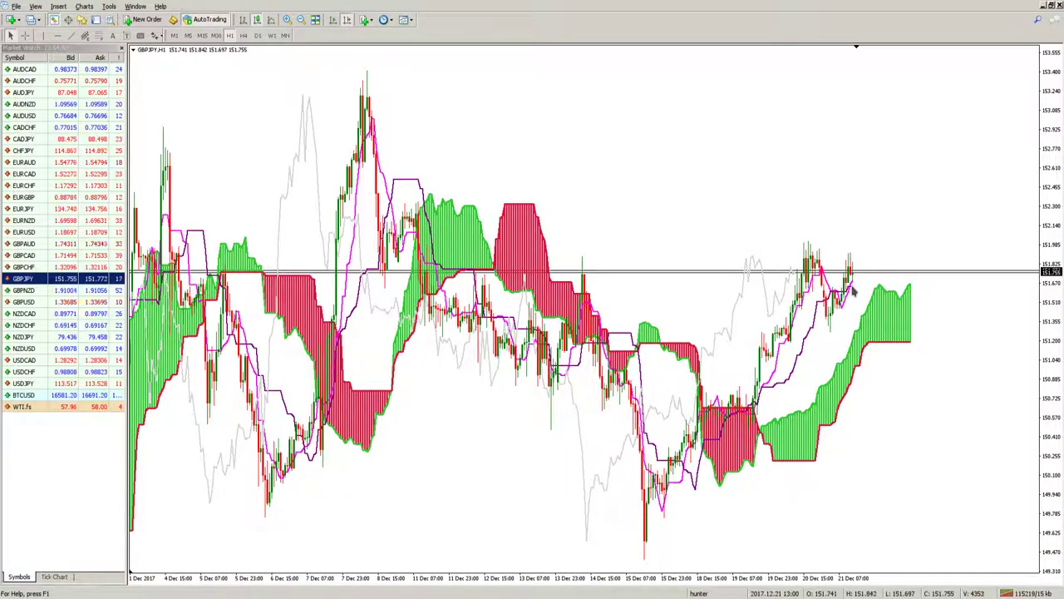
Load the CADJPY chart at its latest bars and measure back from the 20 December line crossover to the grey lagging line.
{"action": "left_click_drag", "start_coordinate": [33, 139], "coordinate": [217, 116]}
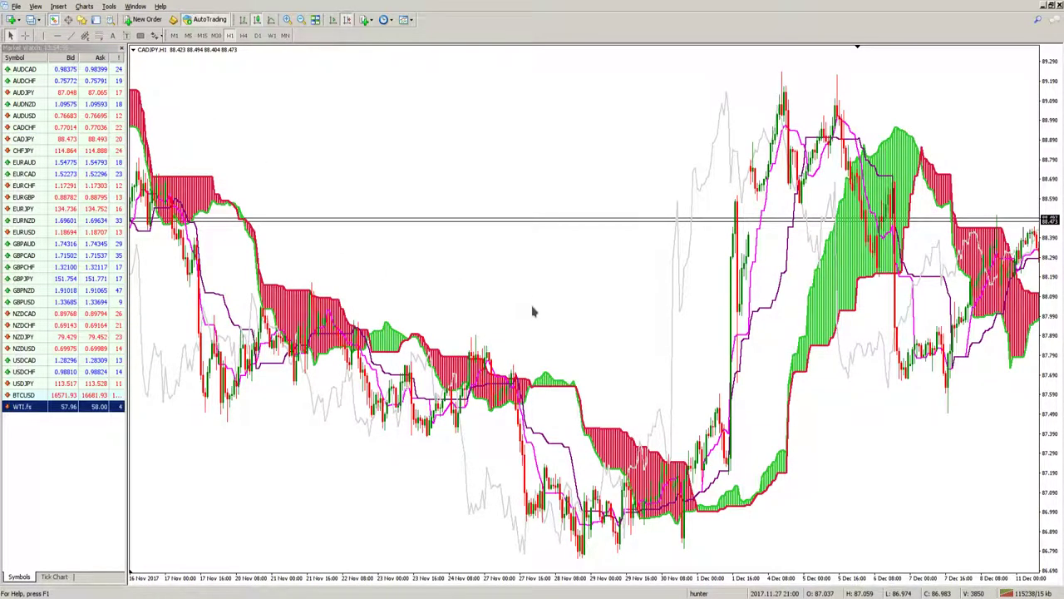
{"action": "key", "text": "End"}
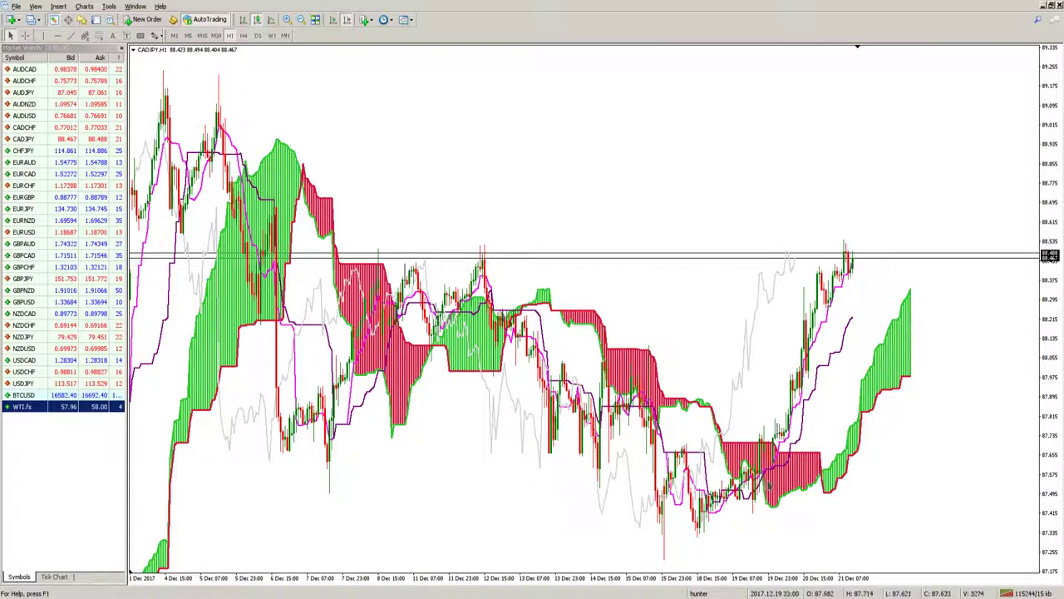
{"action": "middle_click", "coordinate": [775, 470]}
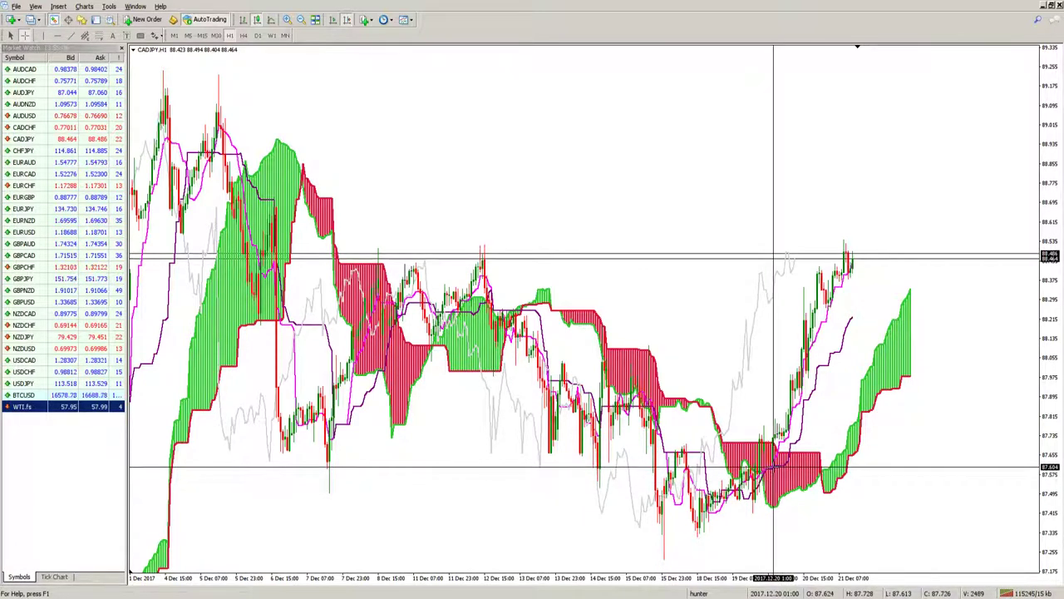
{"action": "left_click_drag", "start_coordinate": [773, 469], "coordinate": [722, 431]}
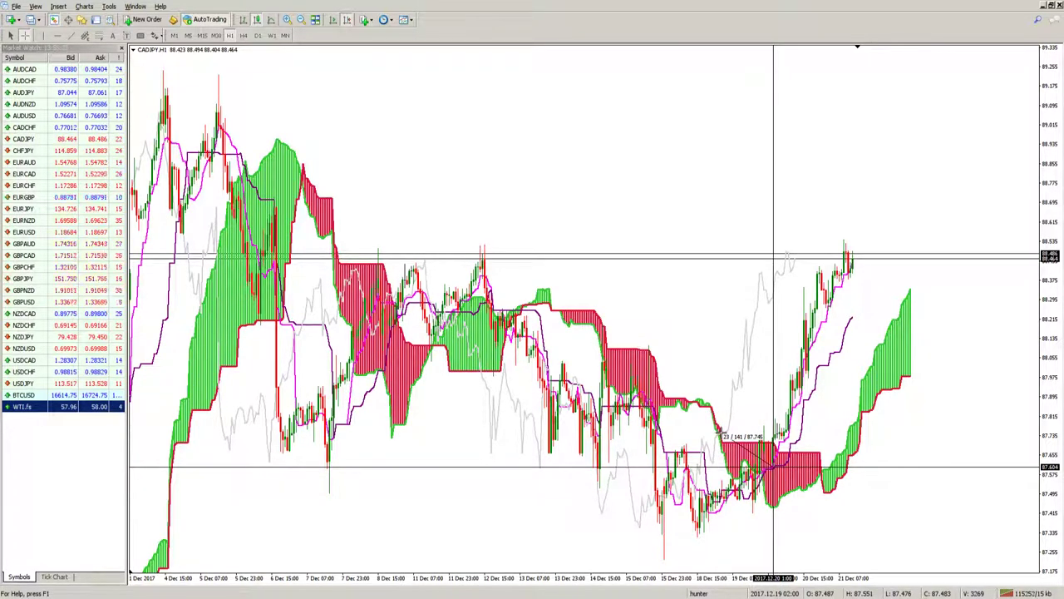
{"action": "left_click_drag", "start_coordinate": [774, 466], "coordinate": [775, 468]}
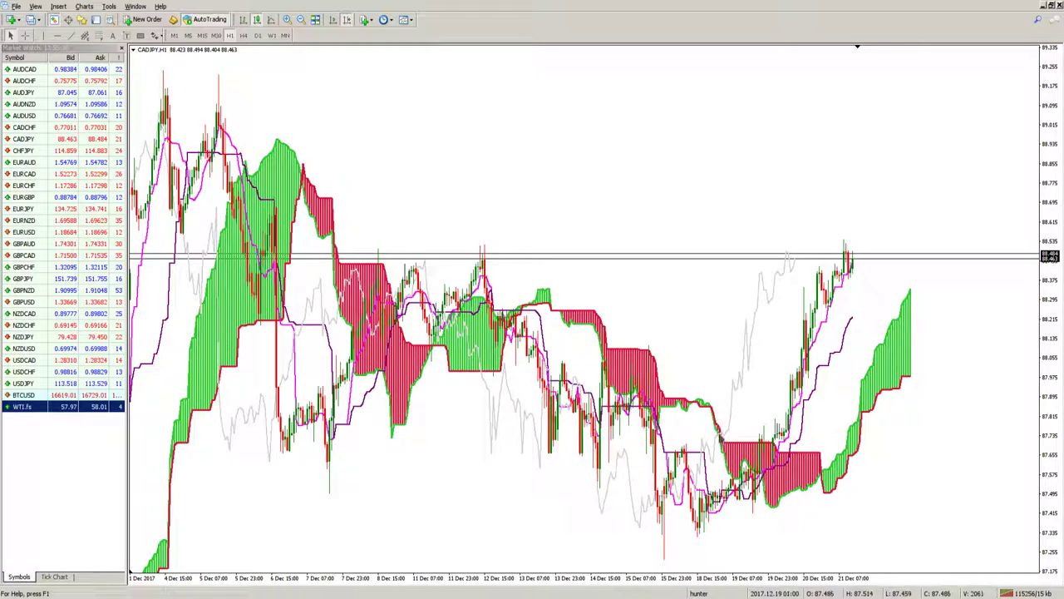
Measure forward from where the grey line clears the cloud on 19 December to the matching CADJPY candle on 20 December.
{"action": "middle_click", "coordinate": [728, 434]}
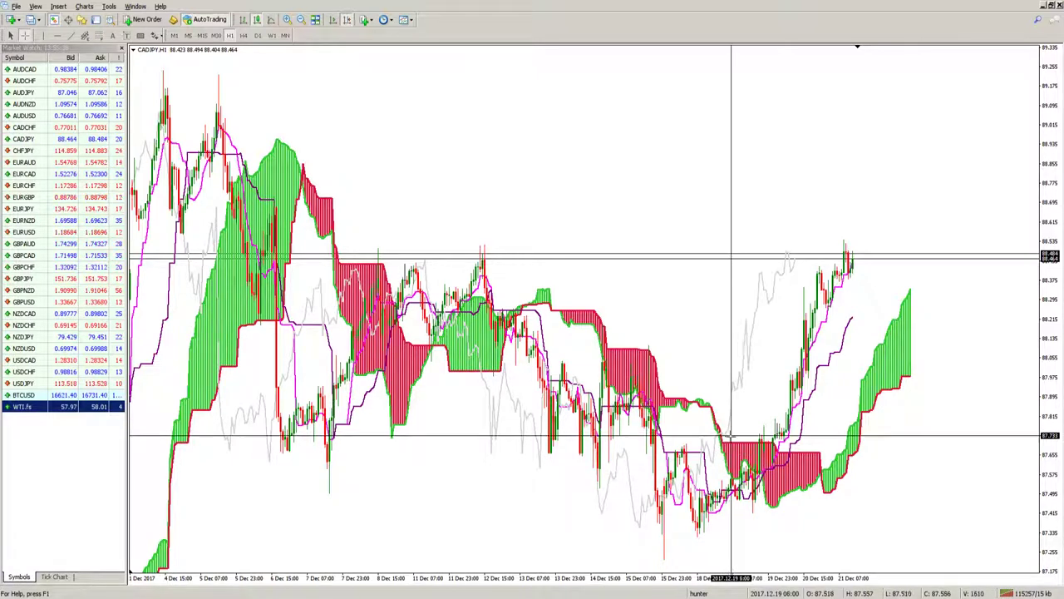
{"action": "left_click_drag", "start_coordinate": [728, 434], "coordinate": [783, 434]}
{"action": "middle_click", "coordinate": [784, 434]}
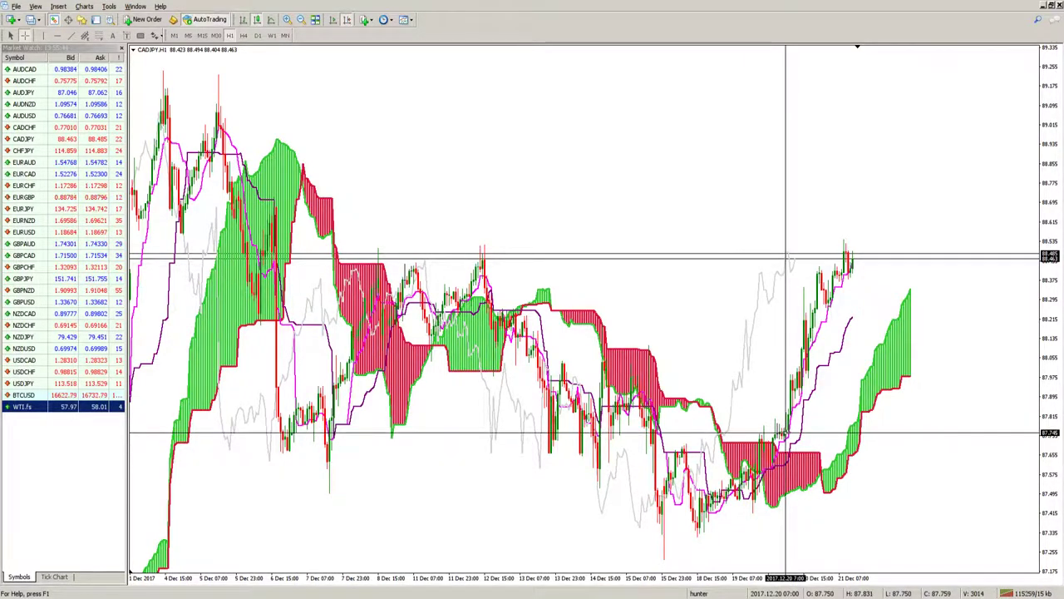
{"action": "left_click", "coordinate": [783, 434]}
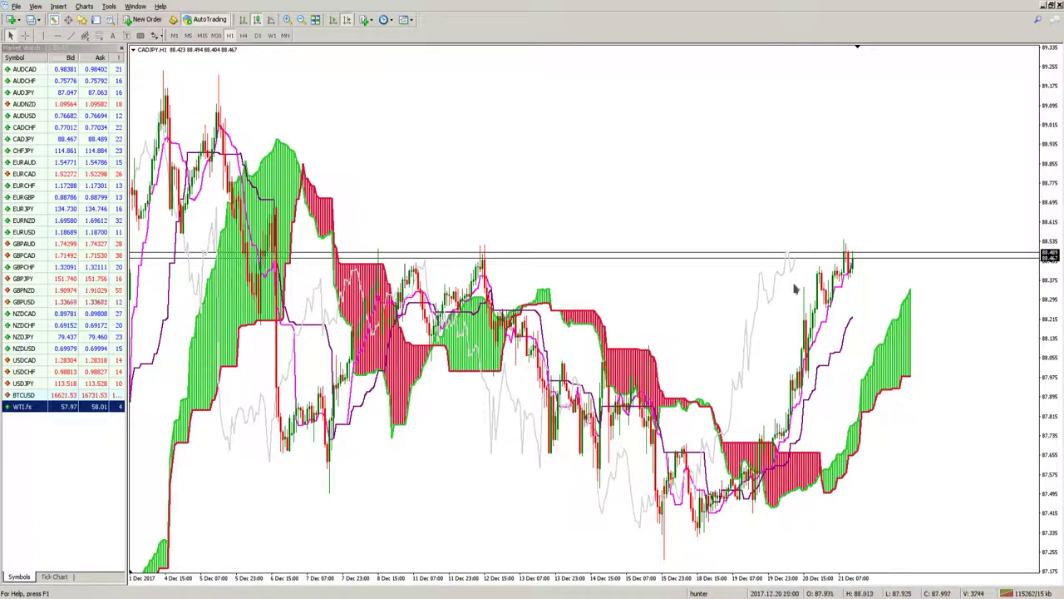
Recheck the 20 December CADJPY line crossover and measure the rise from the breakout candle to the 21 December high.
{"action": "middle_click", "coordinate": [804, 446]}
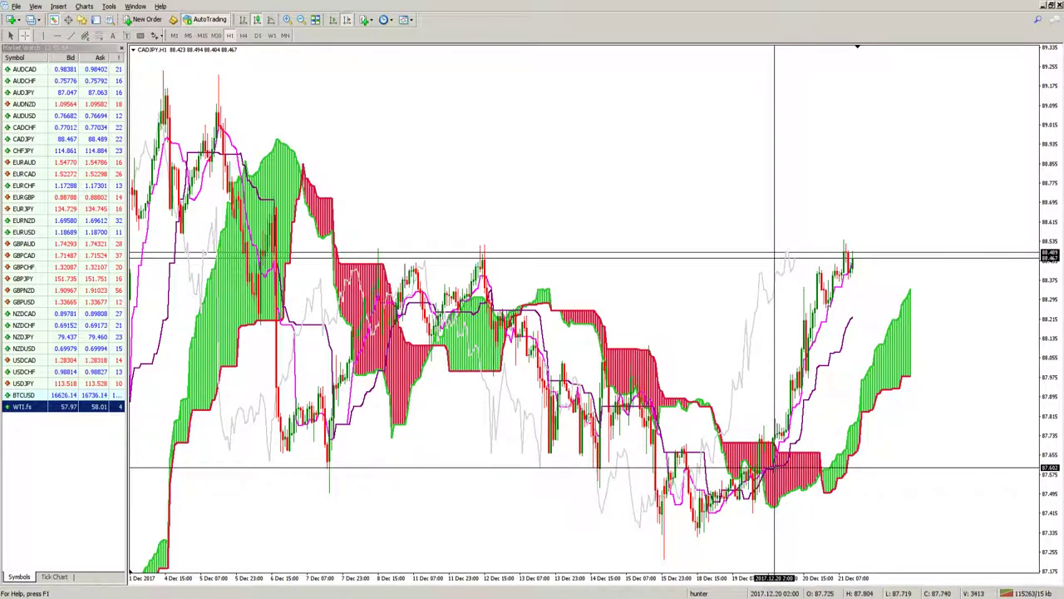
{"action": "middle_click", "coordinate": [774, 466]}
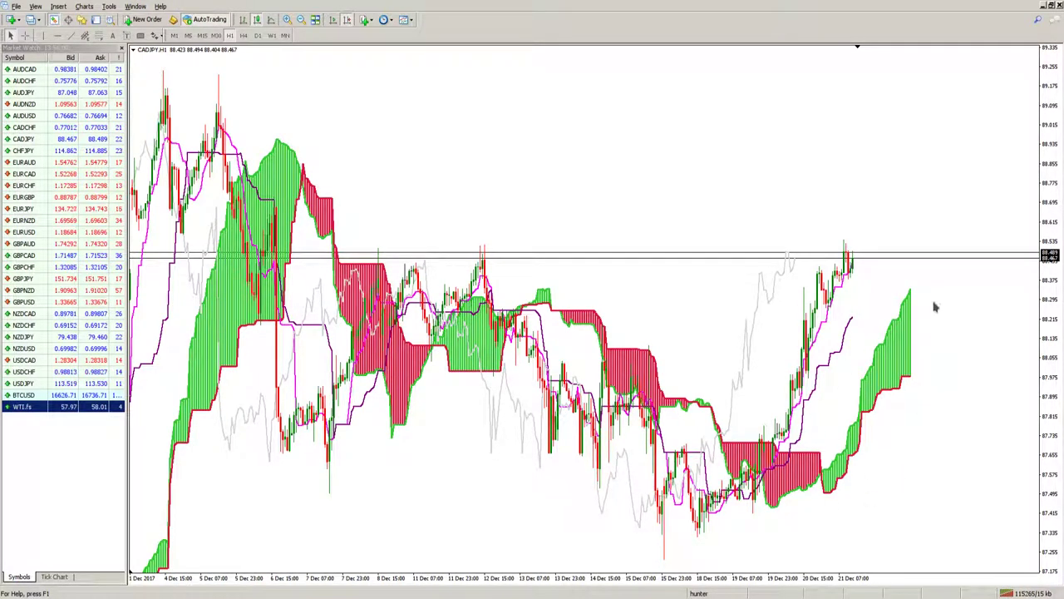
{"action": "middle_click", "coordinate": [789, 428]}
{"action": "left_click_drag", "start_coordinate": [789, 428], "coordinate": [844, 244]}
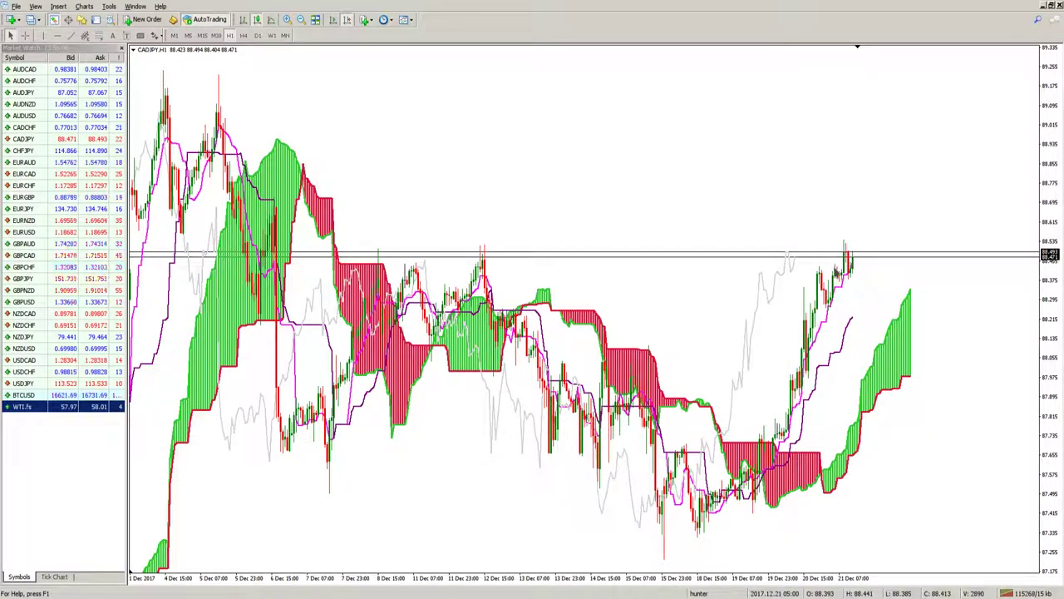
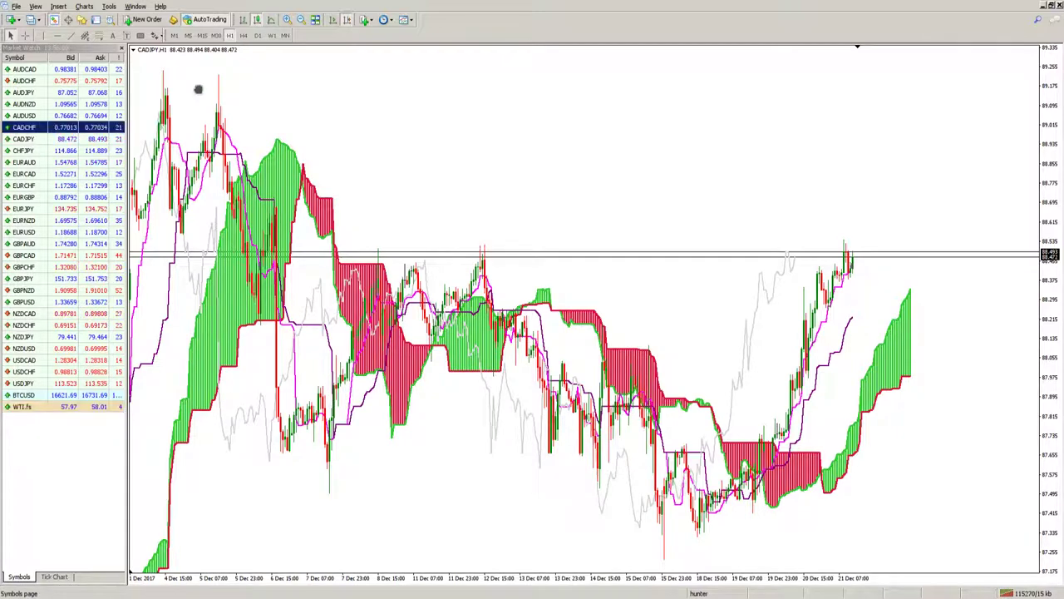
Load the CADCHF chart at its latest bars and measure from the recent line crossover to the red cloud's upper edge.
{"action": "key", "text": "End"}
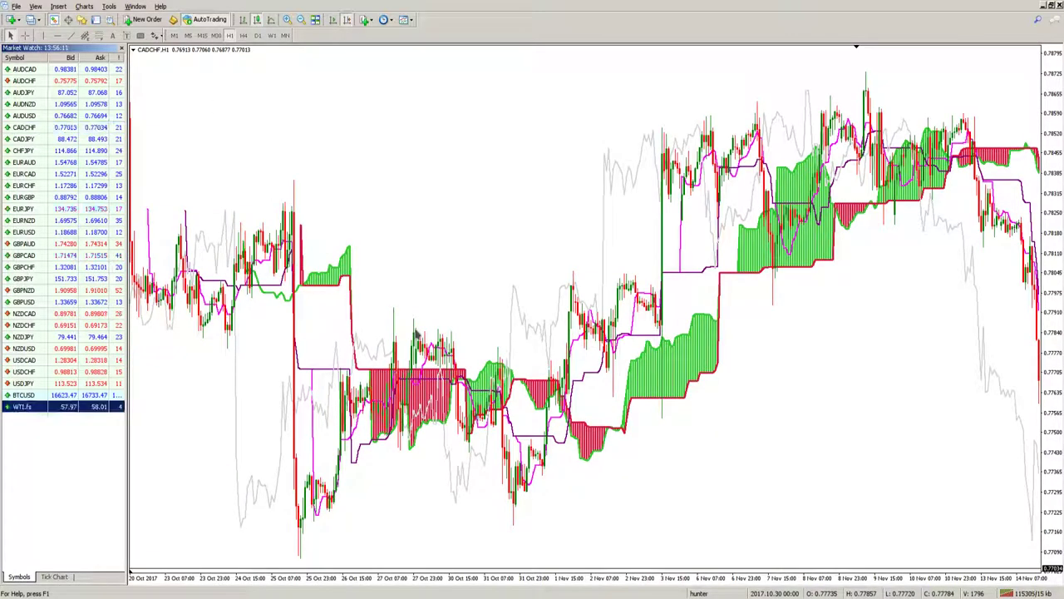
{"action": "left_click", "coordinate": [503, 262]}
{"action": "key", "text": "End"}
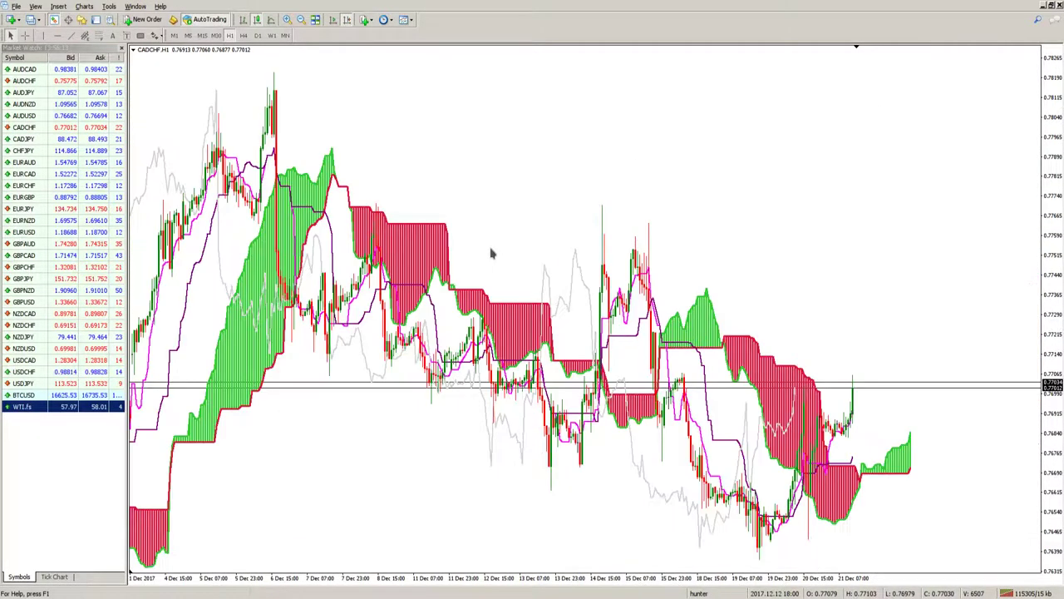
{"action": "key", "text": "ctrl+f"}
{"action": "left_click_drag", "start_coordinate": [829, 463], "coordinate": [809, 376]}
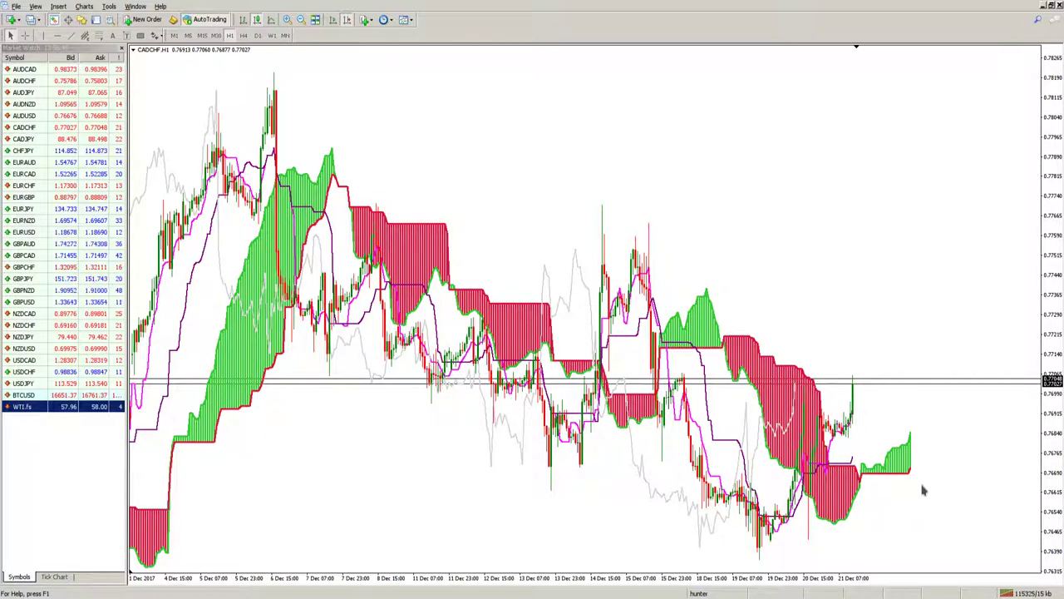
Review the CADCHF price history against the cloud back to early November and return to the latest bars.
{"action": "scroll", "coordinate": [442, 470], "scroll_direction": "up", "scroll_amount": 6}
{"action": "left_click_drag", "start_coordinate": [598, 465], "coordinate": [682, 463]}
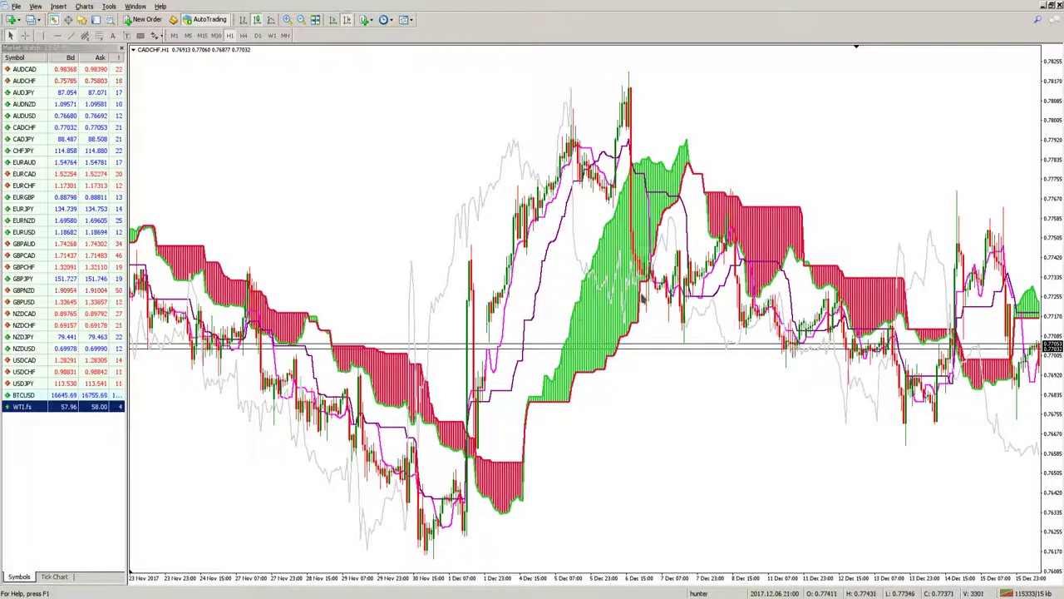
{"action": "scroll", "coordinate": [649, 316], "scroll_direction": "up", "scroll_amount": 5}
{"action": "scroll", "coordinate": [682, 384], "scroll_direction": "up", "scroll_amount": 3}
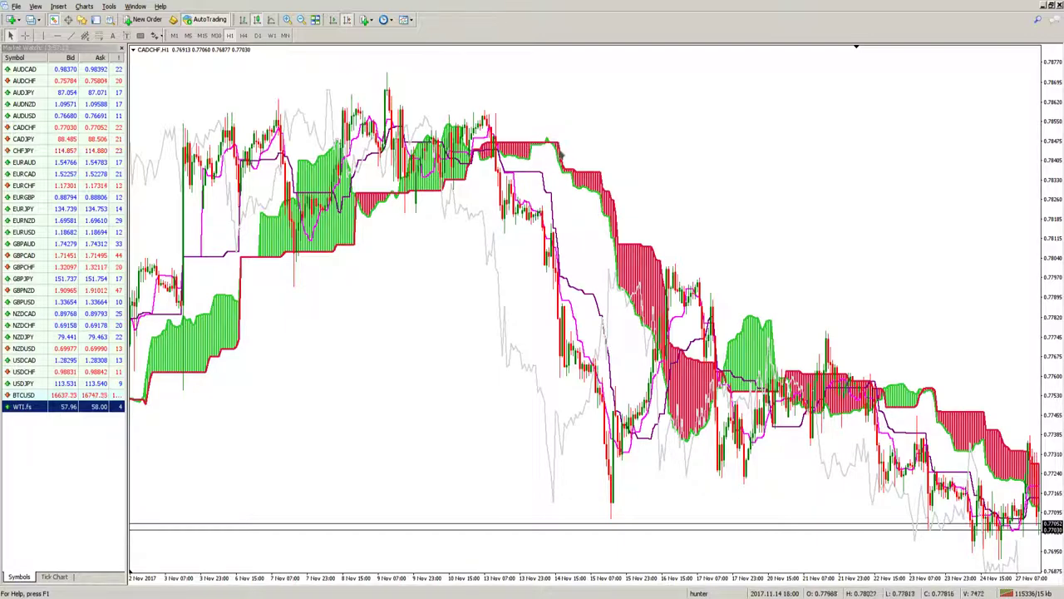
{"action": "scroll", "coordinate": [612, 257], "scroll_direction": "down", "scroll_amount": 6}
{"action": "scroll", "coordinate": [613, 292], "scroll_direction": "up", "scroll_amount": 10}
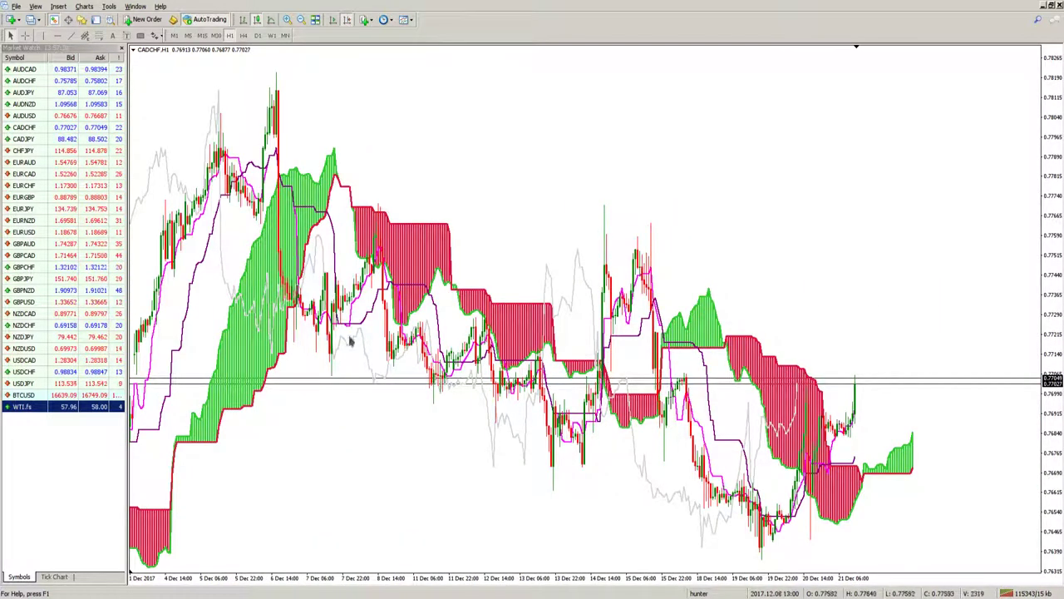
Load the EURUSD chart, then replace it with CHFJPY shown at its latest bars.
{"action": "left_click_drag", "start_coordinate": [70, 235], "coordinate": [221, 181]}
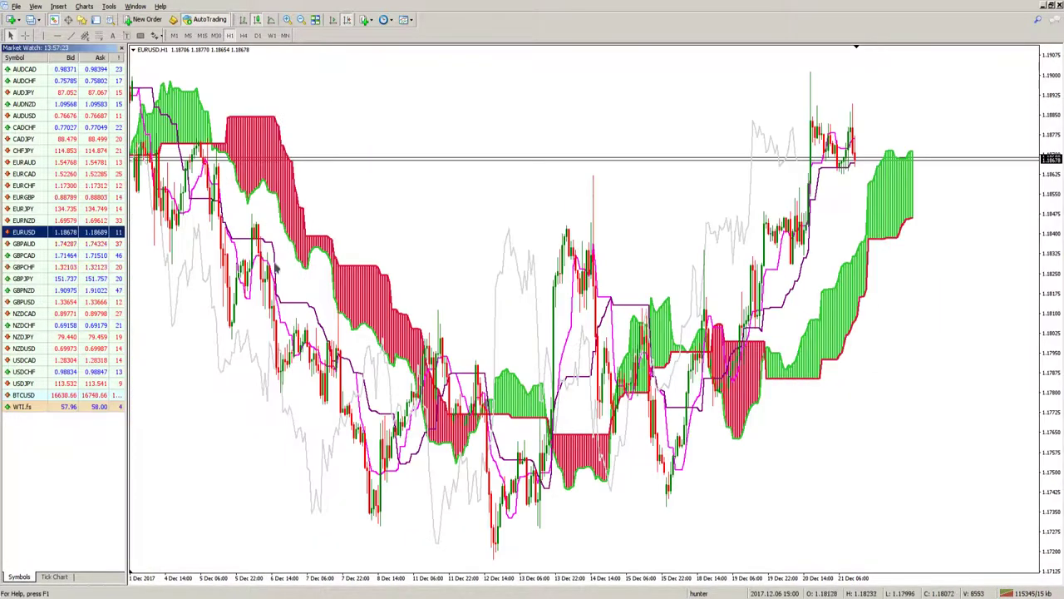
{"action": "left_click_drag", "start_coordinate": [74, 152], "coordinate": [330, 131]}
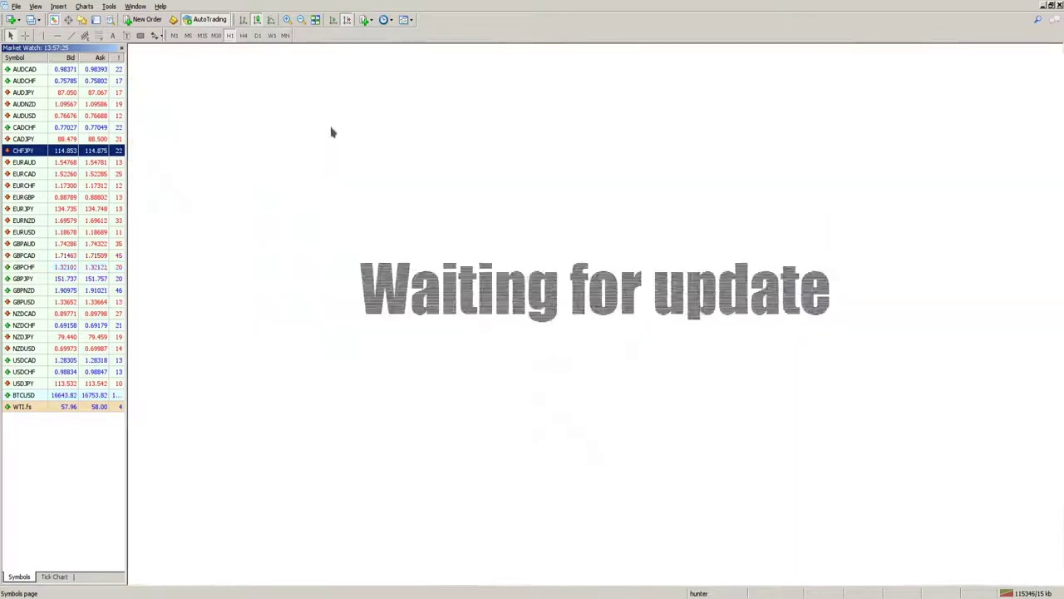
{"action": "key", "text": "End"}
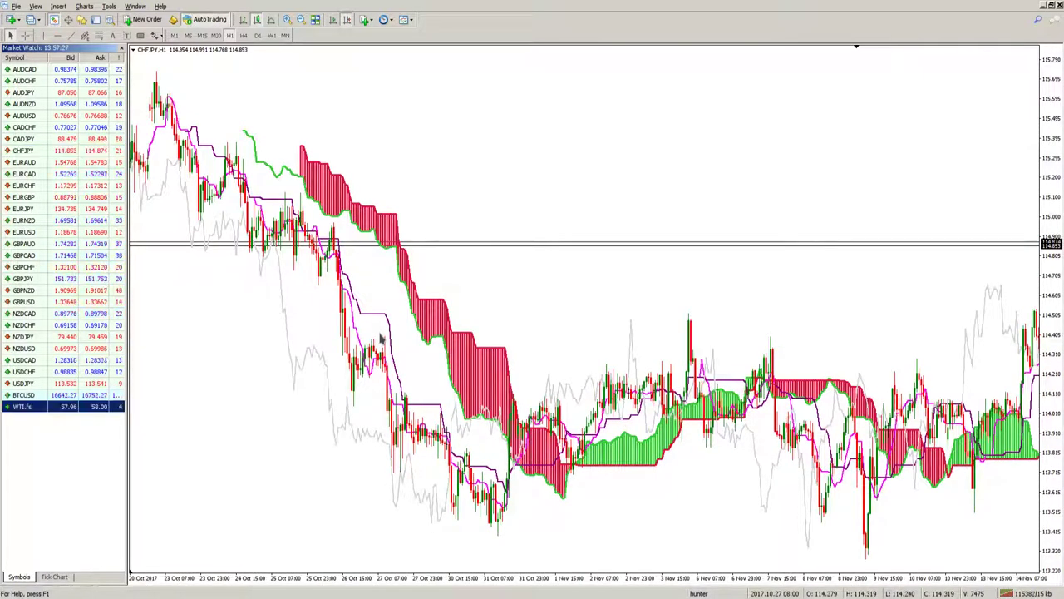
{"action": "left_click", "coordinate": [283, 374]}
{"action": "key", "text": "End"}
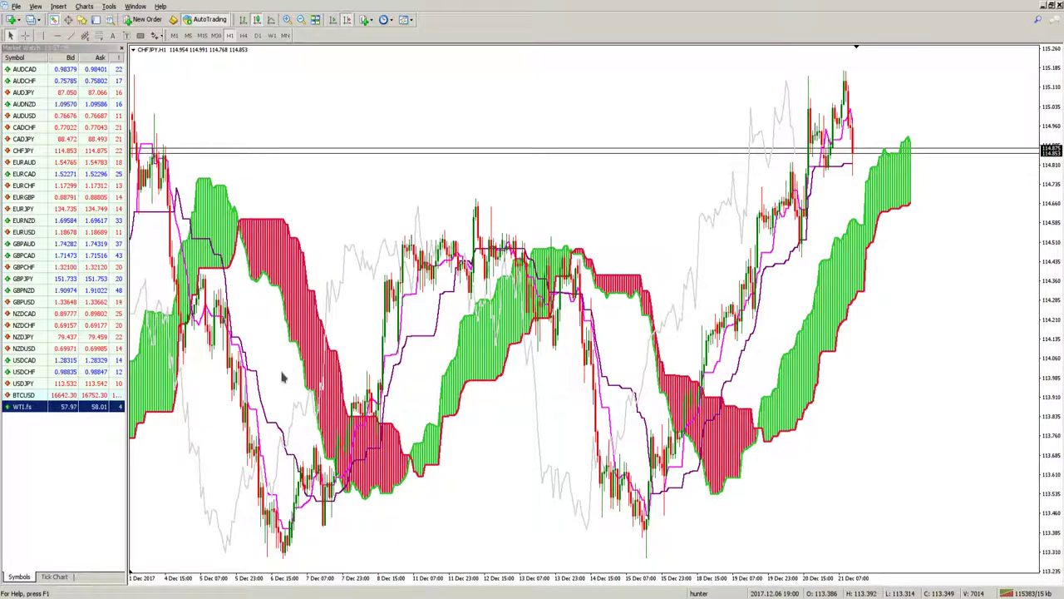
{"action": "middle_click", "coordinate": [940, 215]}
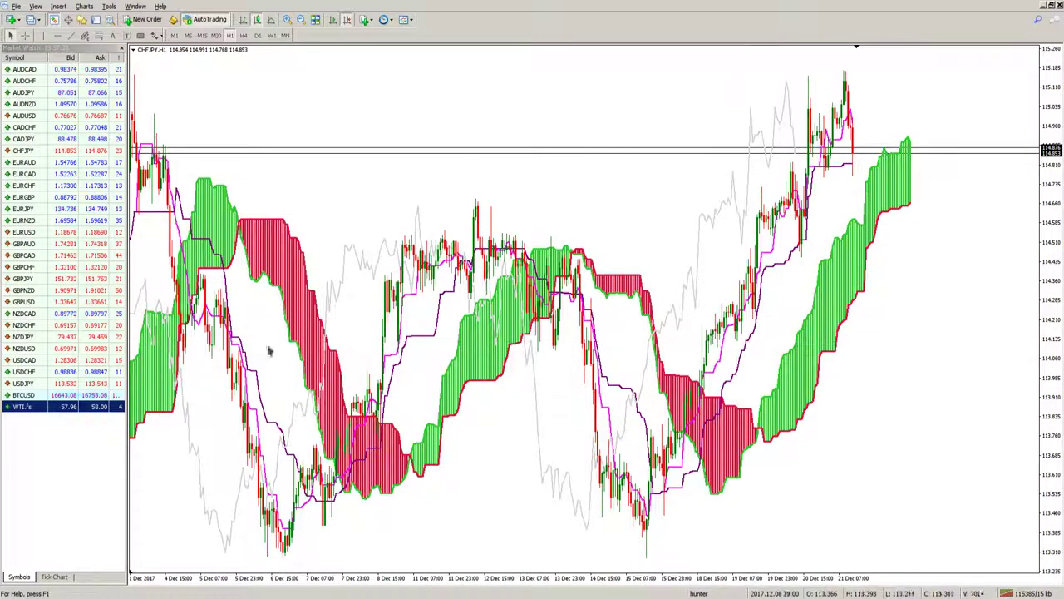
Load the AUDCHF chart.
{"action": "left_click_drag", "start_coordinate": [25, 81], "coordinate": [256, 93]}
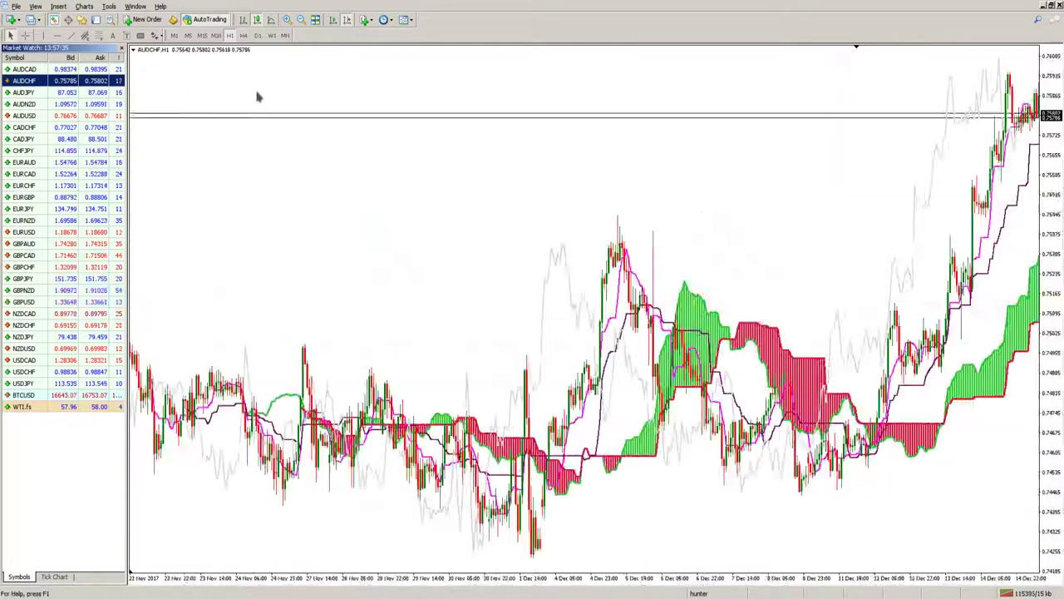